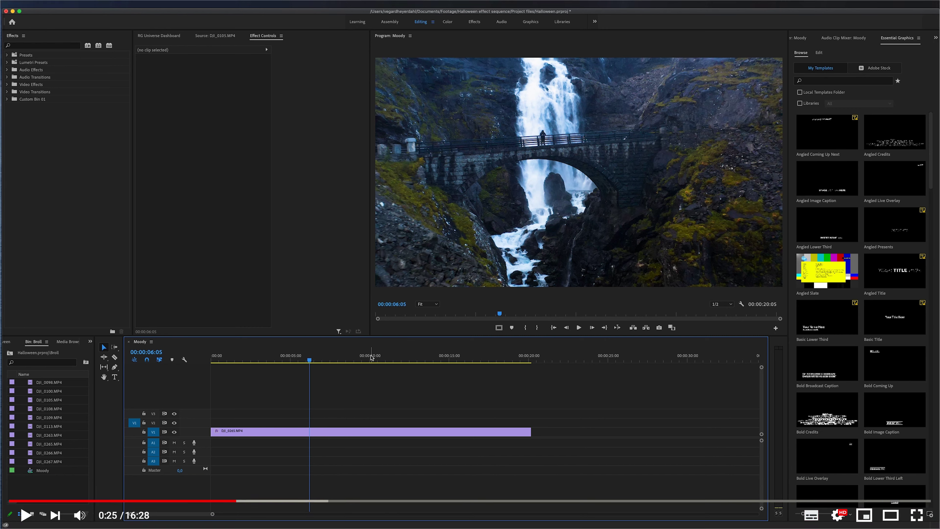
Step: Play the Moody sequence from an earlier point to preview the Lumetri-graded waterfall clip
{"action": "left_click", "coordinate": [254, 358]}
{"action": "key", "text": "space"}
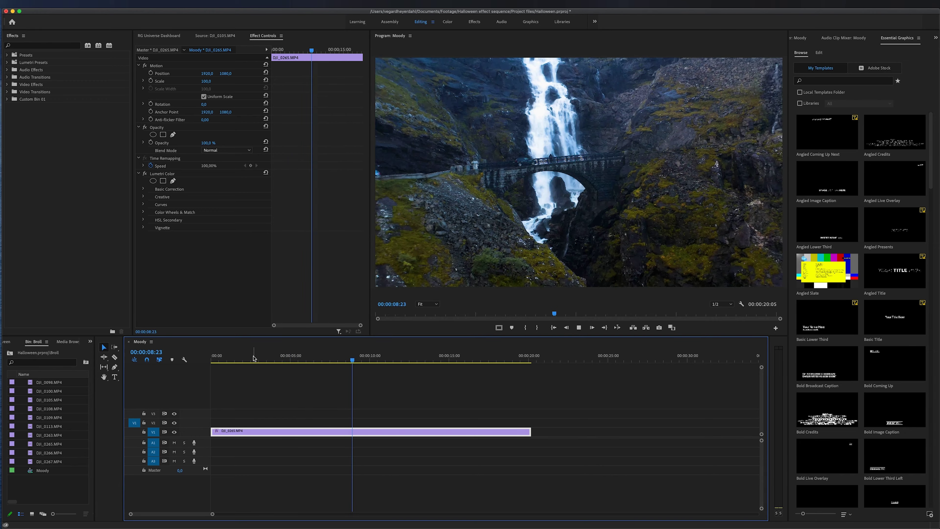
Step: Duplicate the DJI_0265 clip from V1 onto V2 and select the top copy
{"action": "key", "text": "space"}
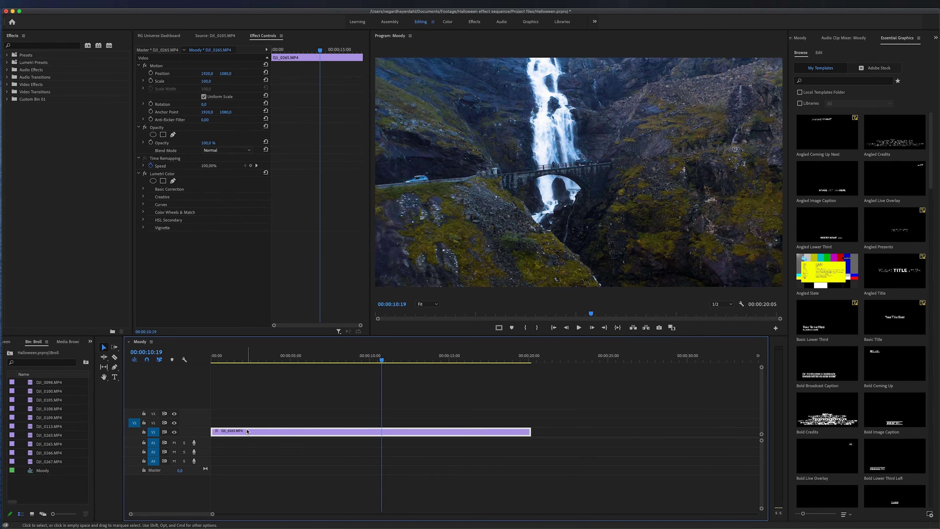
{"action": "left_click_drag", "start_coordinate": [247, 430], "coordinate": [248, 426]}
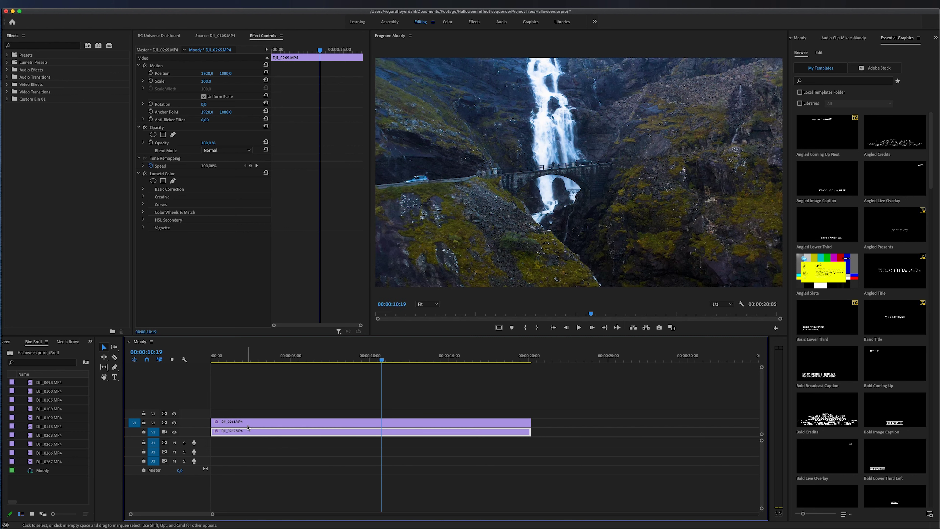
{"action": "left_click", "coordinate": [247, 426]}
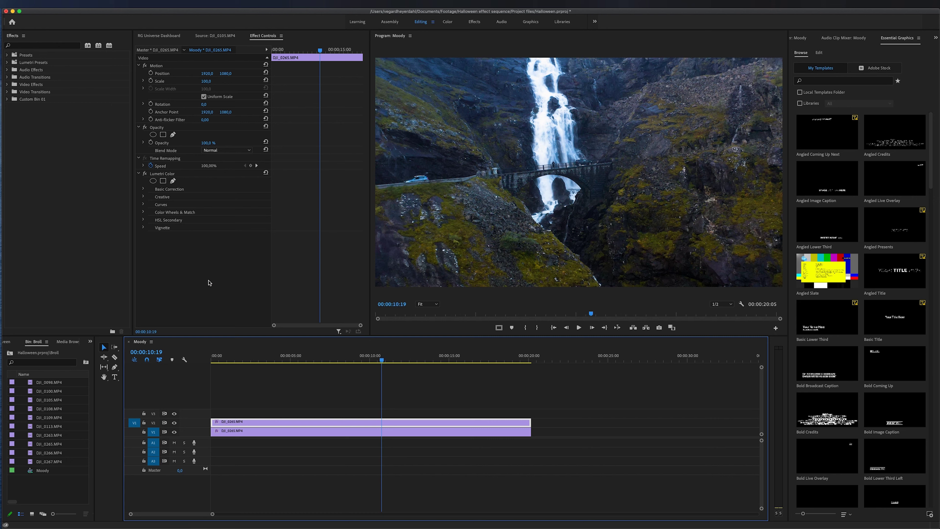
Step: Delete Lumetri Color from the V2 copy and play back the ungraded top layer
{"action": "left_click", "coordinate": [170, 175]}
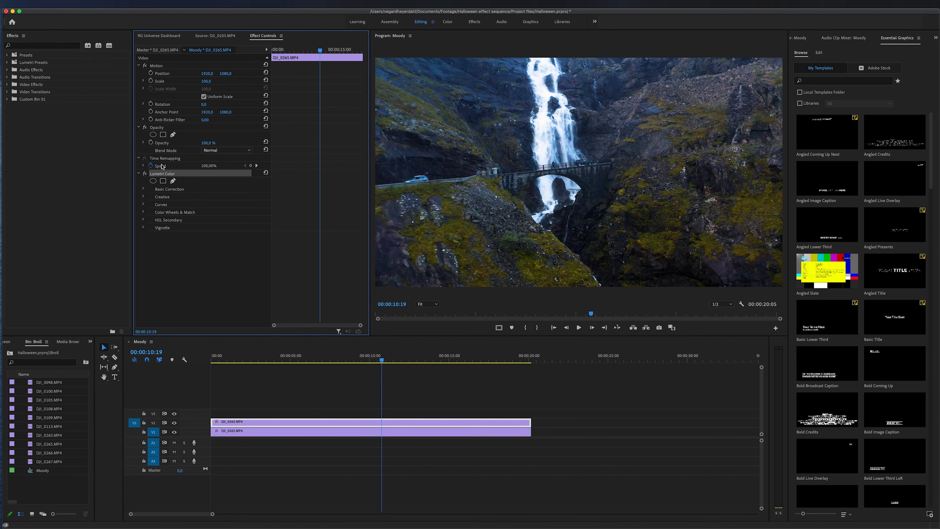
{"action": "key", "text": "Delete"}
{"action": "left_click", "coordinate": [251, 361]}
{"action": "key", "text": "space"}
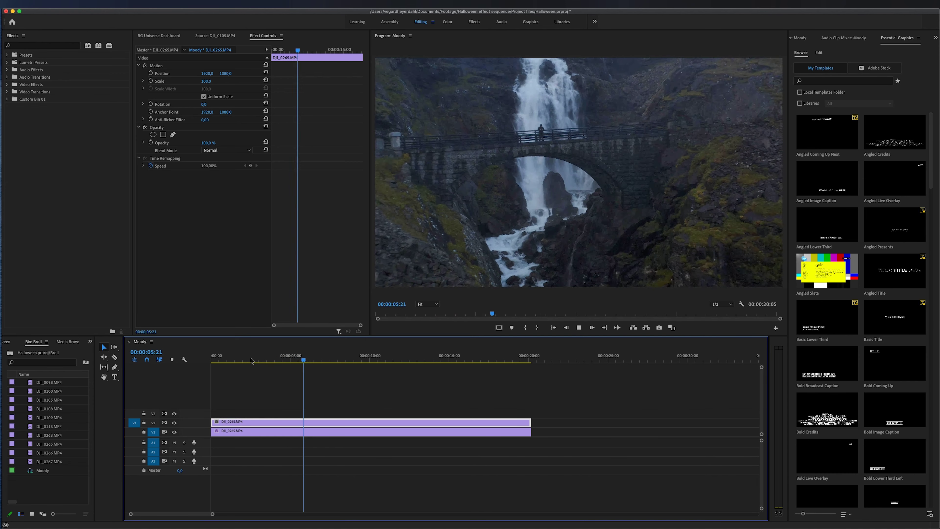
Step: Toggle track V2 off and on to compare against the graded original
{"action": "key", "text": "space"}
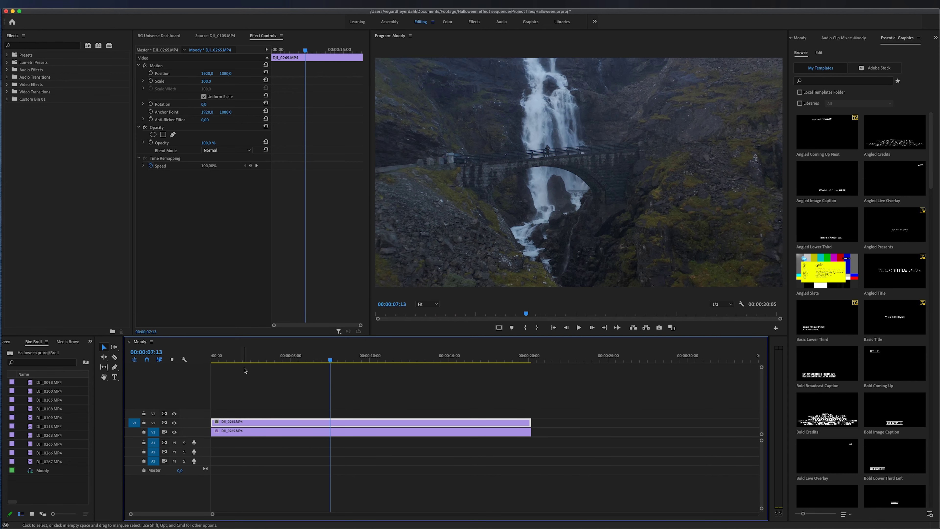
{"action": "left_click", "coordinate": [175, 423]}
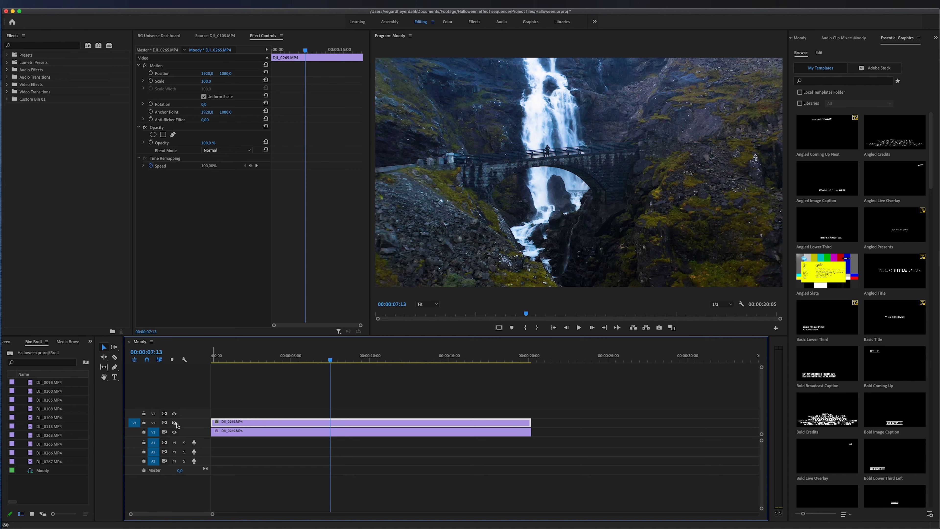
{"action": "left_click", "coordinate": [175, 422]}
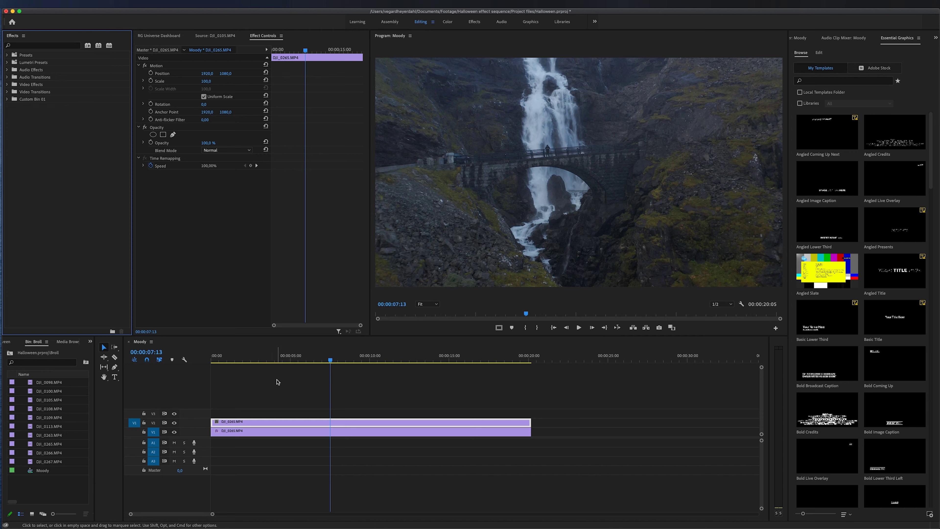
Step: Search Effects for 'wip' and apply Linear Wipe from Video Effects > Transition to the V2 clip
{"action": "left_click", "coordinate": [57, 46]}
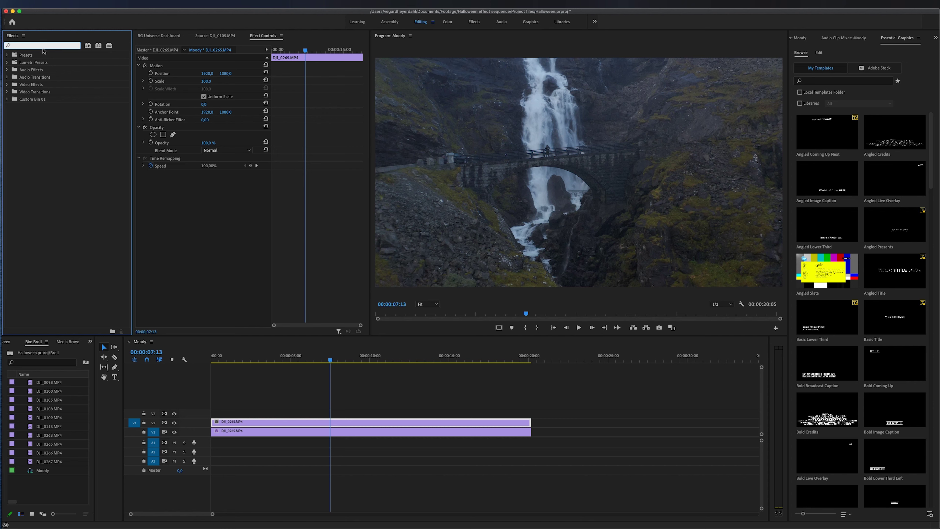
{"action": "type", "text": "wipe"}
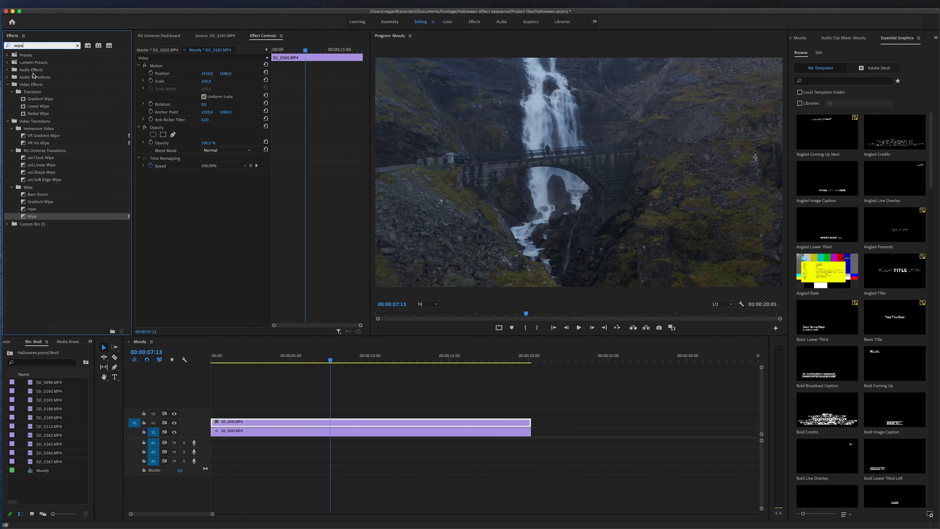
{"action": "left_click", "coordinate": [41, 93]}
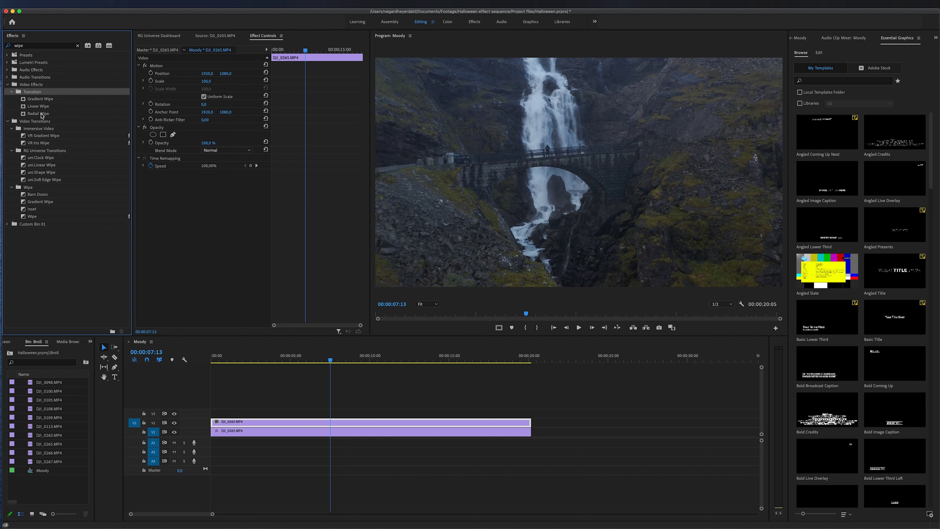
{"action": "left_click", "coordinate": [41, 100]}
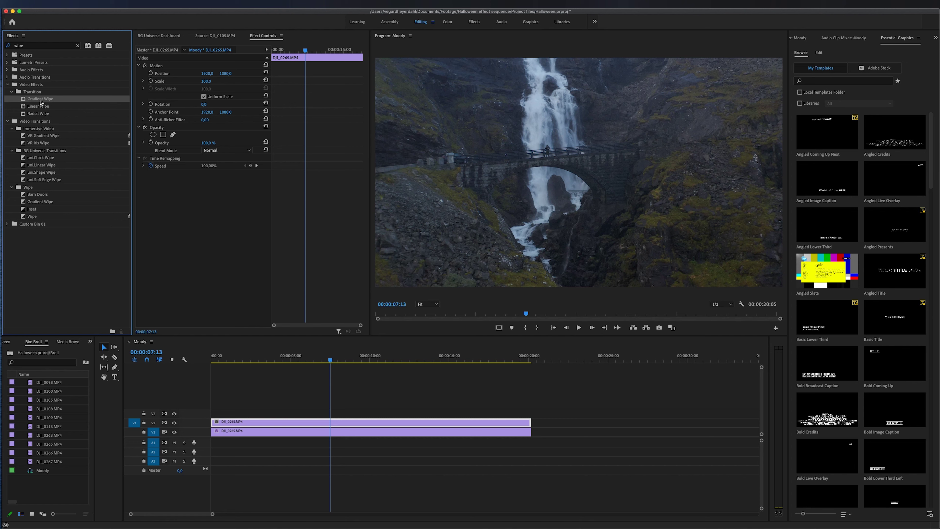
{"action": "left_click", "coordinate": [45, 108]}
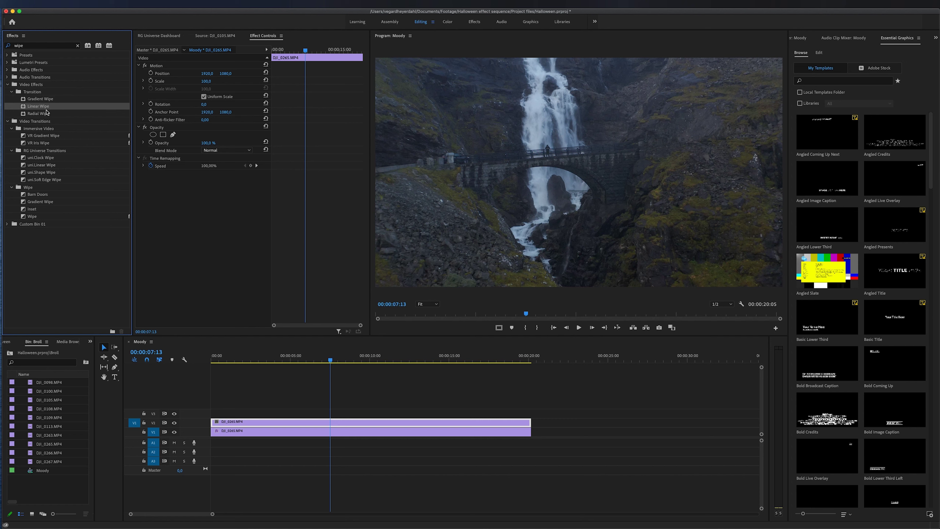
{"action": "left_click", "coordinate": [48, 115]}
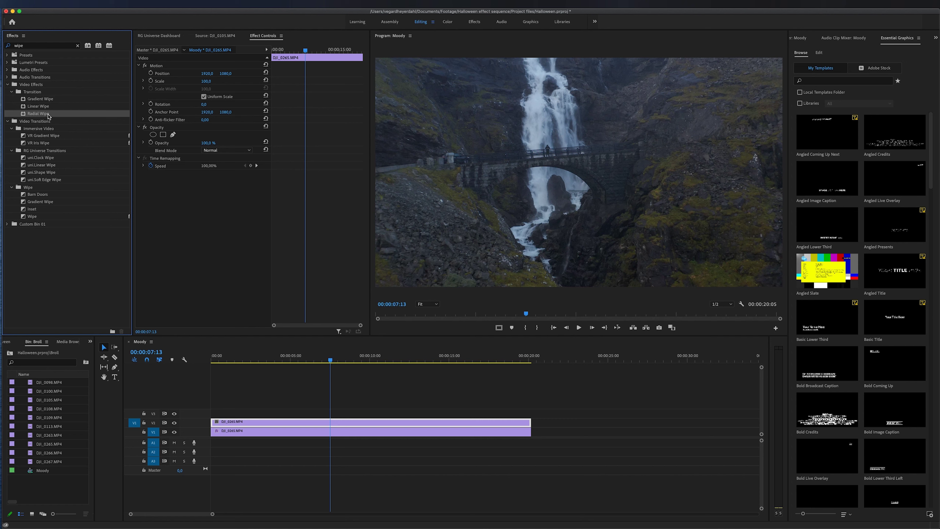
{"action": "left_click_drag", "start_coordinate": [45, 107], "coordinate": [304, 421]}
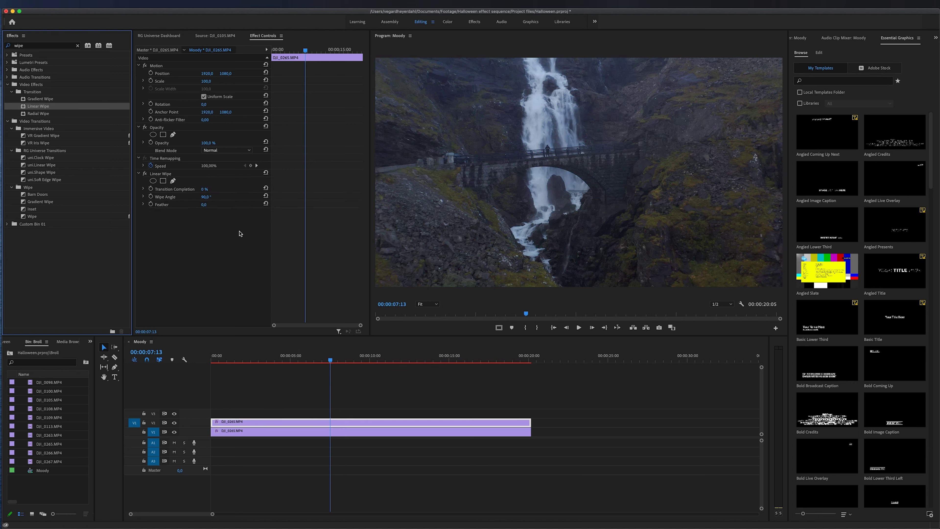
Step: Enable keyframing for Linear Wipe's Transition Completion, Wipe Angle and Feather at the sequence start
{"action": "left_click", "coordinate": [167, 176]}
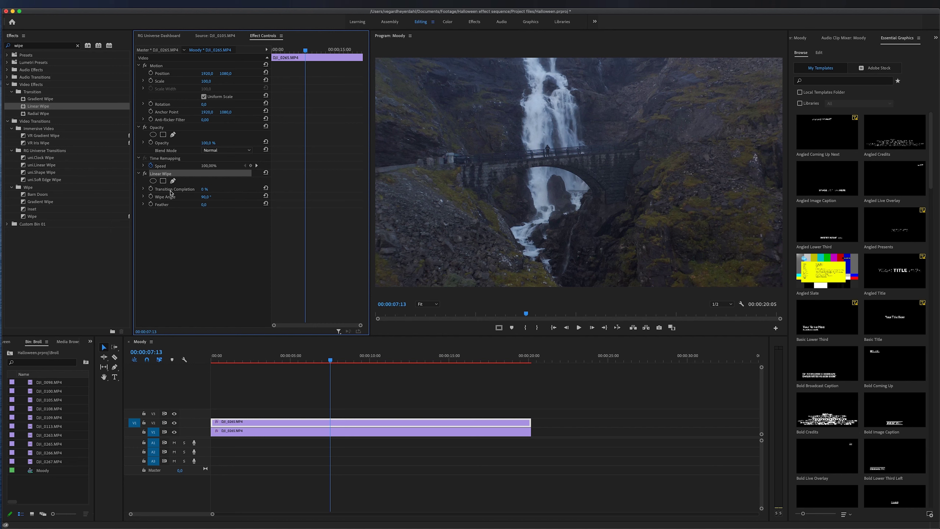
{"action": "left_click", "coordinate": [272, 50]}
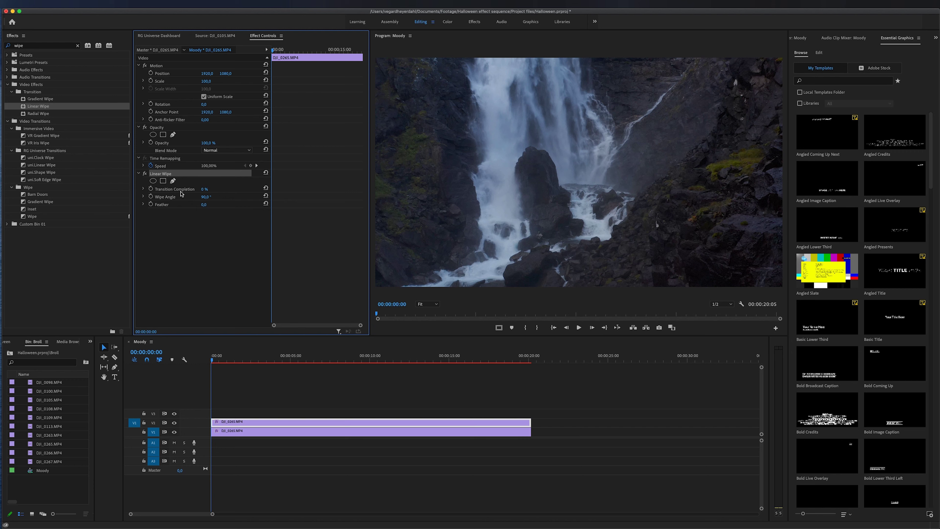
{"action": "left_click", "coordinate": [151, 188]}
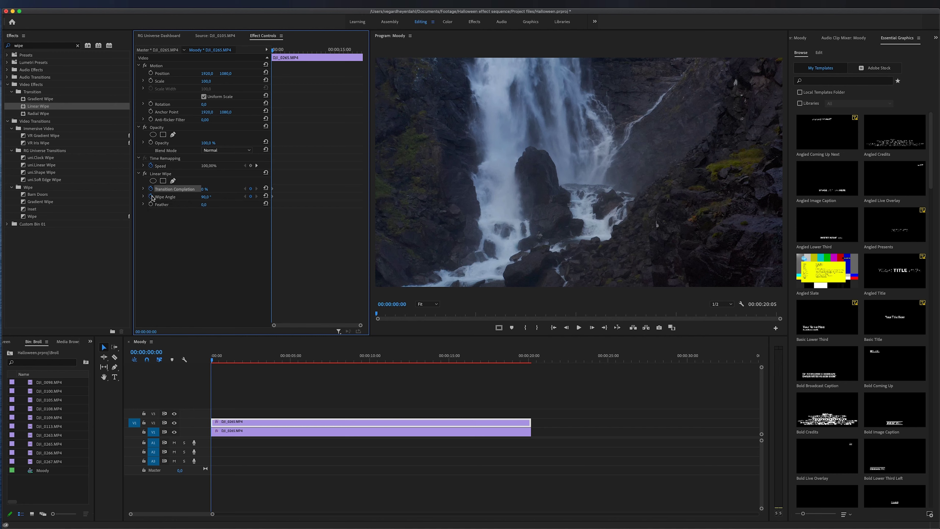
{"action": "left_click", "coordinate": [151, 196]}
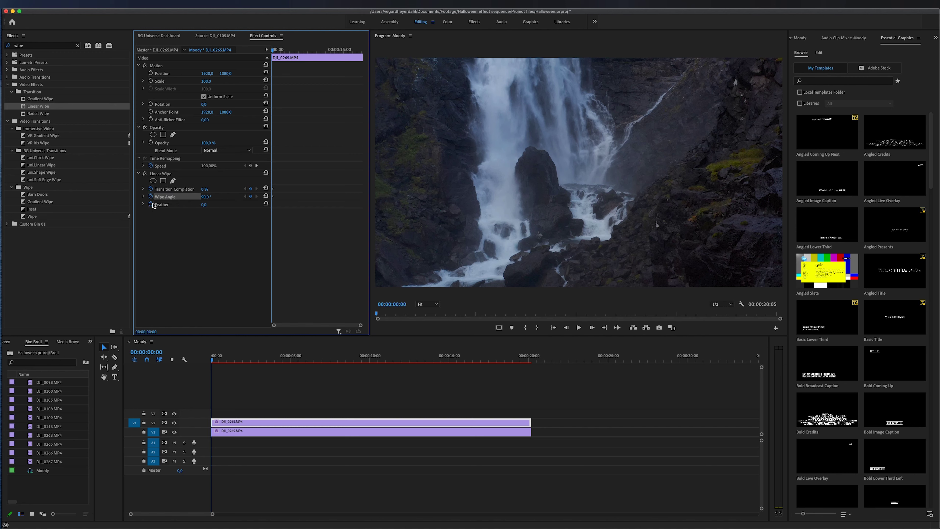
{"action": "left_click", "coordinate": [151, 204]}
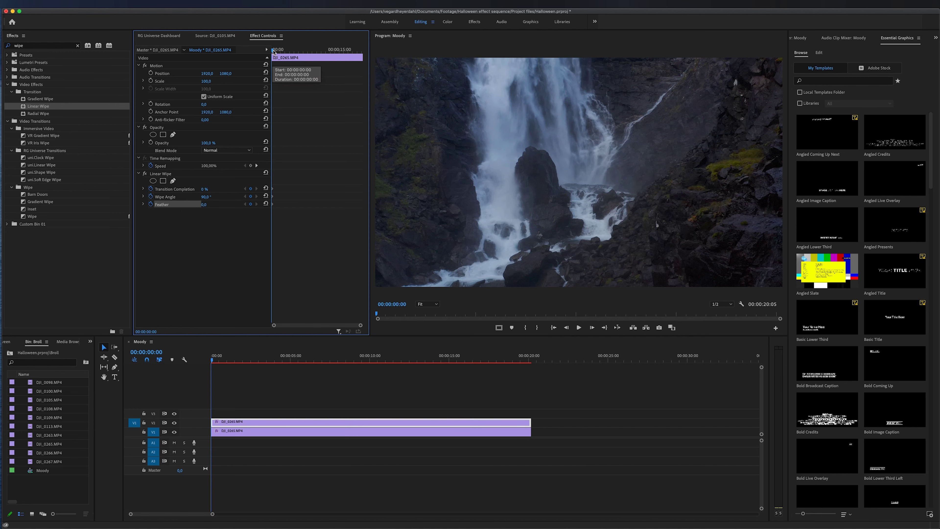
Step: Add Feather, Wipe Angle and Transition Completion keyframes at 00:00:05:03
{"action": "left_click_drag", "start_coordinate": [274, 50], "coordinate": [295, 54]}
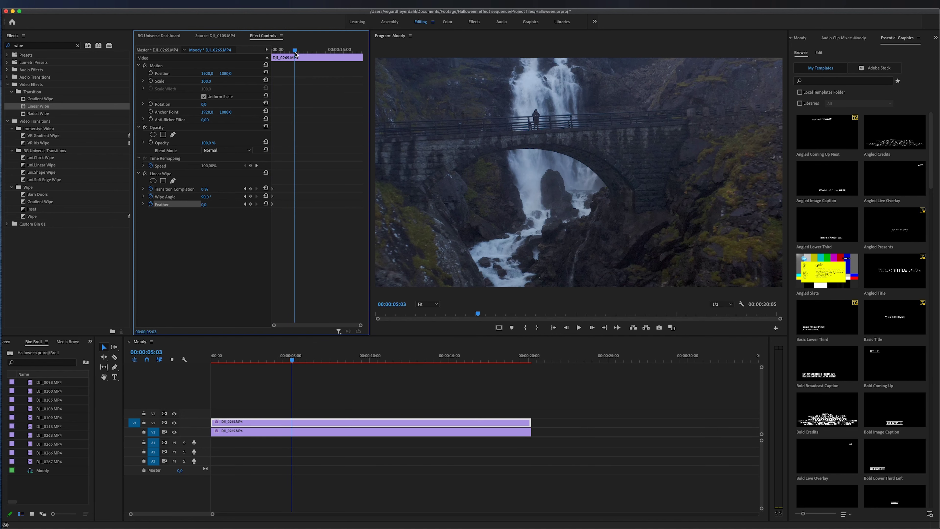
{"action": "left_click", "coordinate": [251, 204]}
{"action": "left_click", "coordinate": [252, 196]}
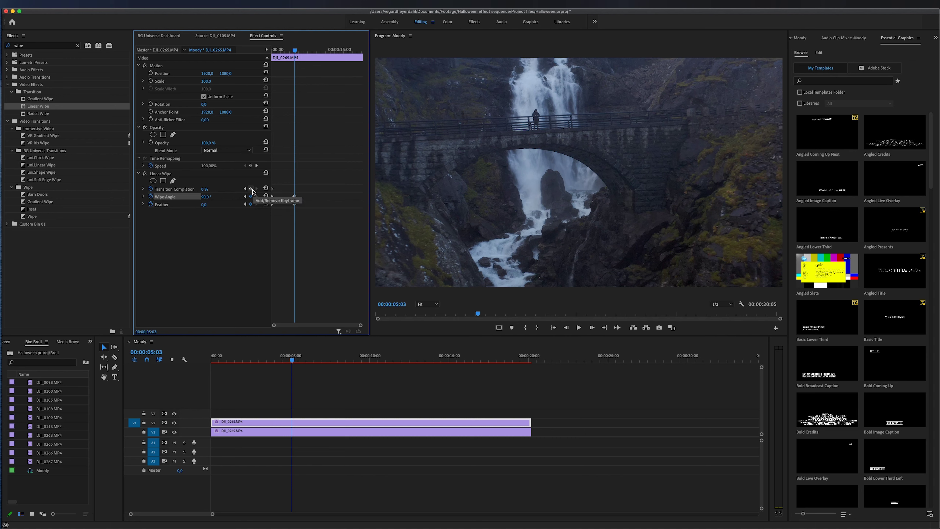
{"action": "left_click", "coordinate": [250, 188]}
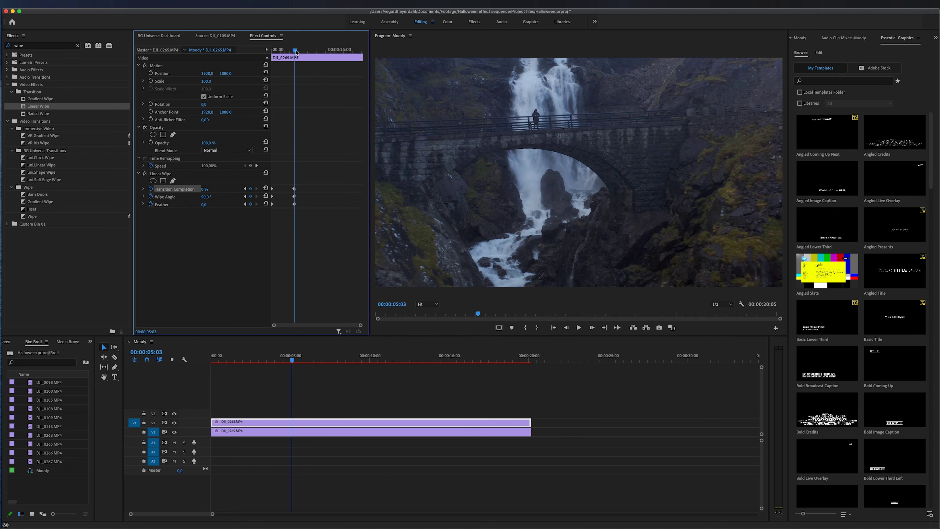
{"action": "left_click_drag", "start_coordinate": [296, 52], "coordinate": [321, 59]}
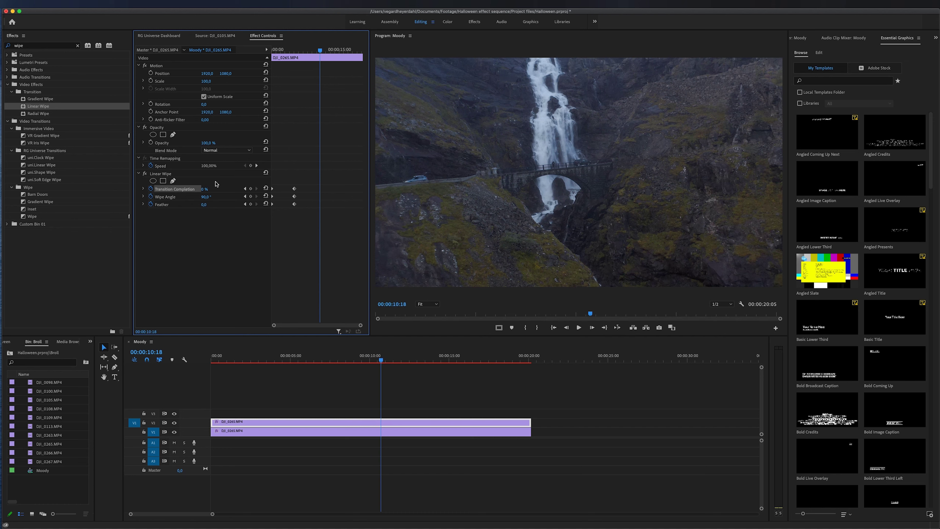
Step: Set Transition Completion to 100% at the later playhead and preview the wipe
{"action": "left_click_drag", "start_coordinate": [206, 189], "coordinate": [309, 189]}
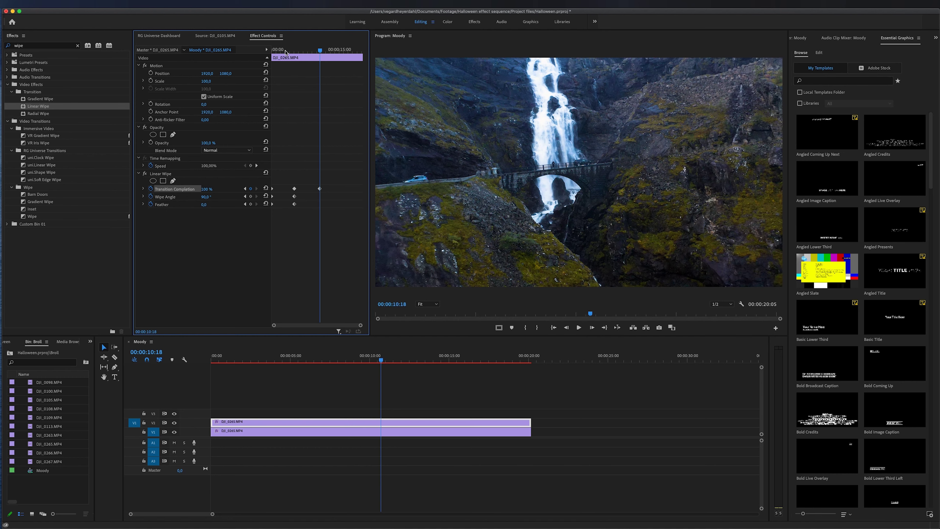
{"action": "left_click_drag", "start_coordinate": [285, 52], "coordinate": [272, 52]}
{"action": "key", "text": "space"}
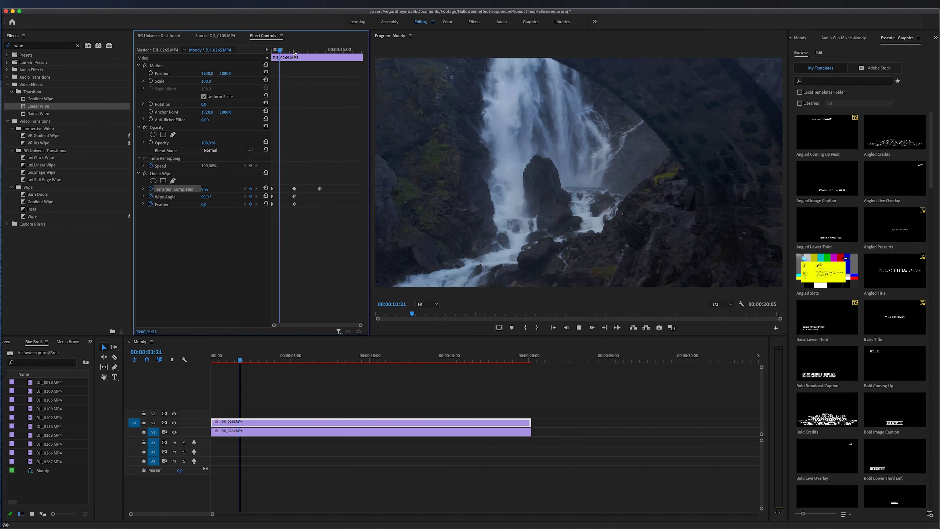
{"action": "left_click_drag", "start_coordinate": [294, 51], "coordinate": [302, 56]}
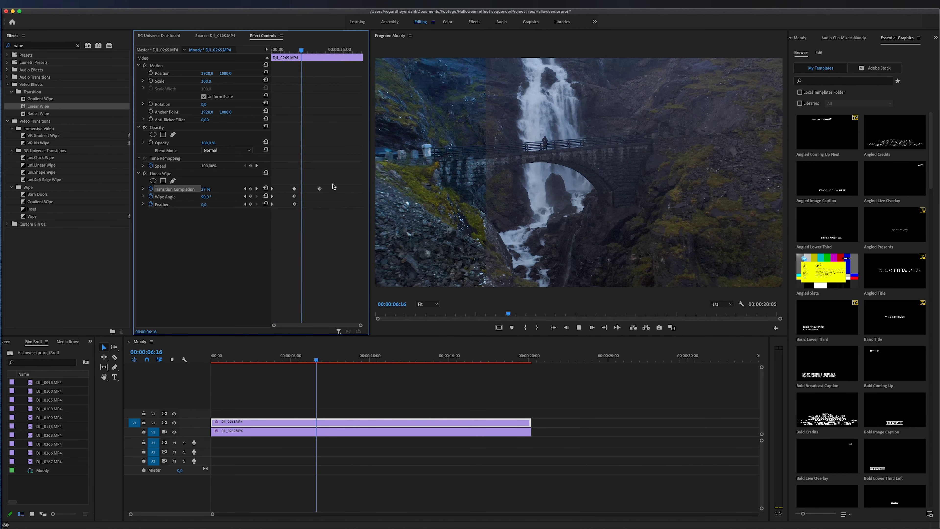
{"action": "key", "text": "space"}
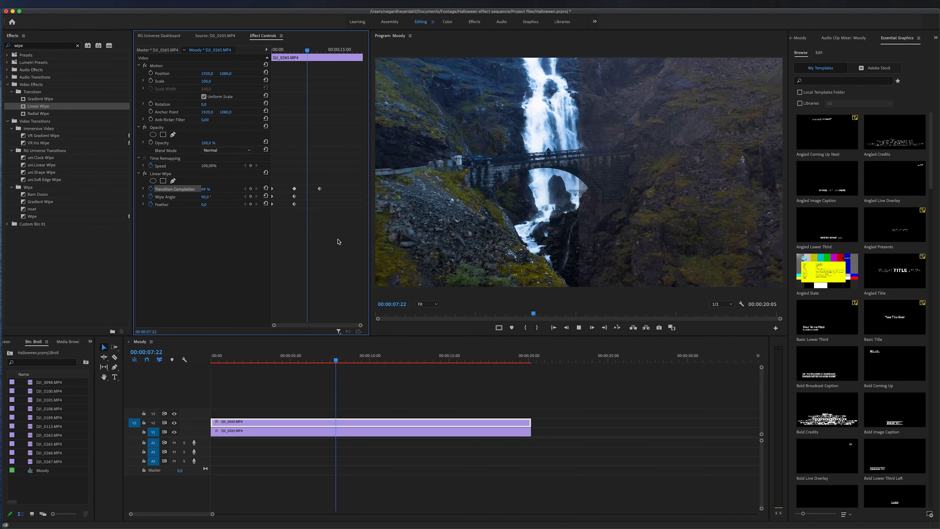
{"action": "key", "text": "space"}
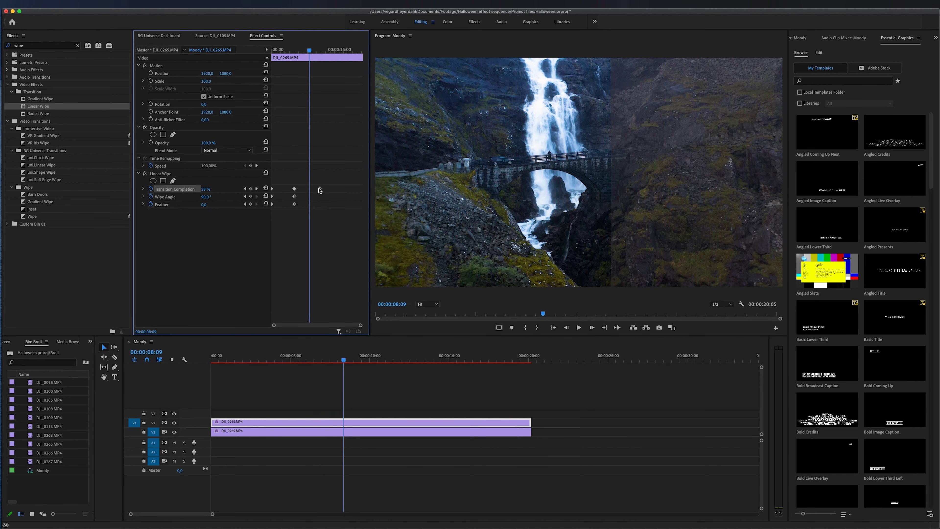
Step: Retime the wipe's end keyframe to about 00:00:08:10
{"action": "left_click_drag", "start_coordinate": [320, 191], "coordinate": [351, 191]}
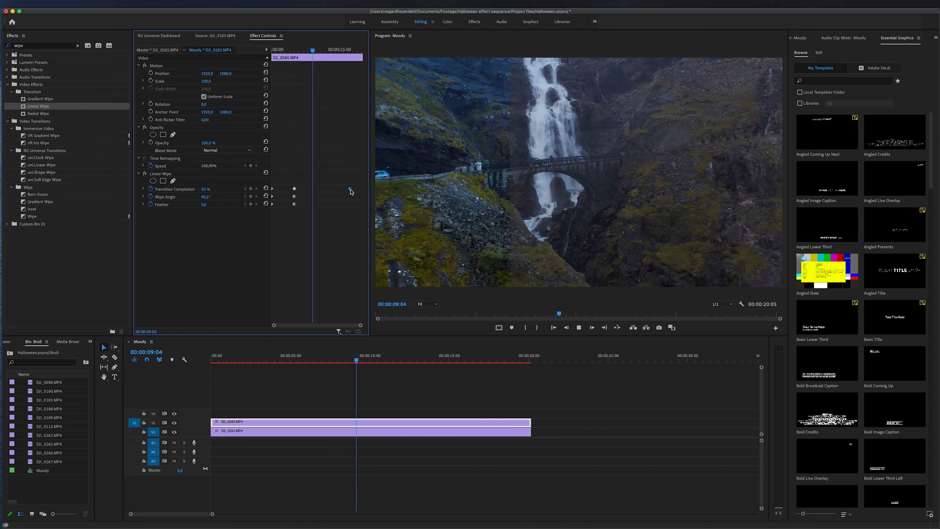
{"action": "key", "text": "space"}
{"action": "left_click_drag", "start_coordinate": [350, 188], "coordinate": [309, 188]}
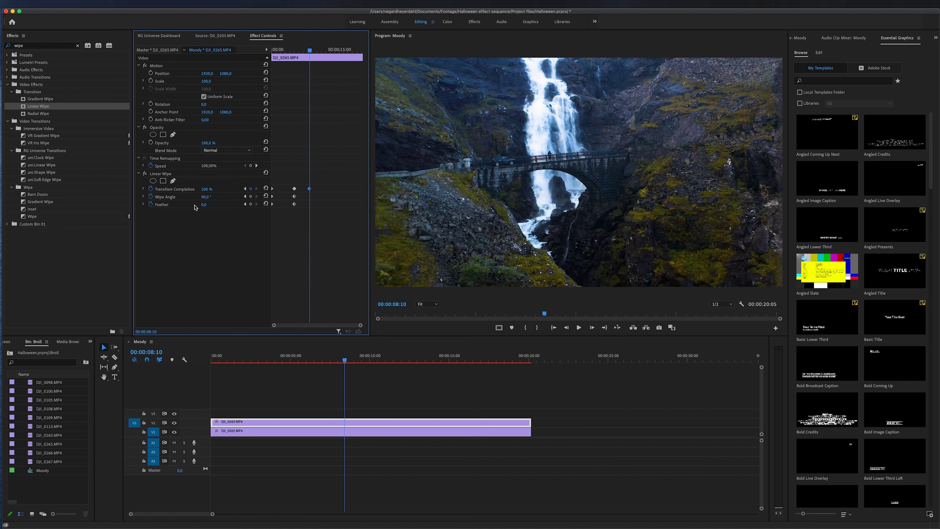
Step: Give the Wipe Angle a 180° keyframe around six seconds and scrub to check
{"action": "left_click", "coordinate": [207, 197]}
{"action": "left_click", "coordinate": [299, 49]}
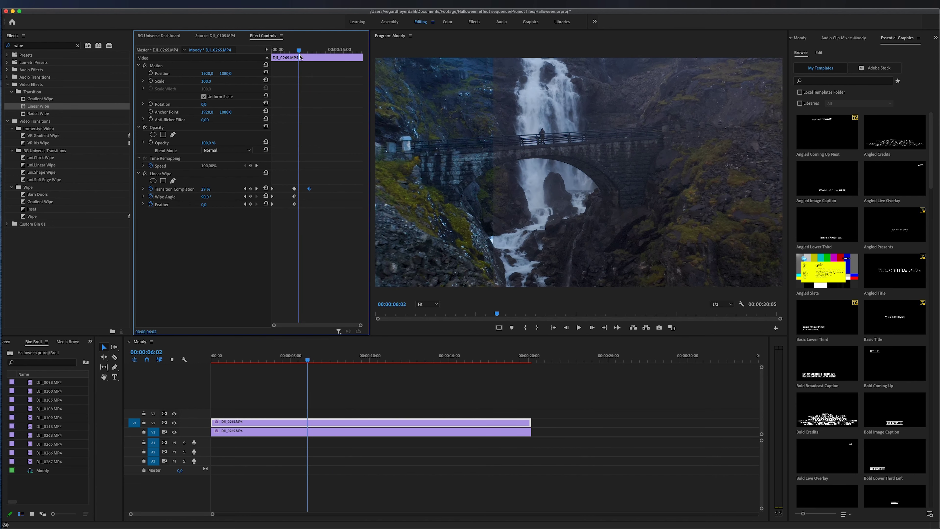
{"action": "left_click", "coordinate": [201, 200]}
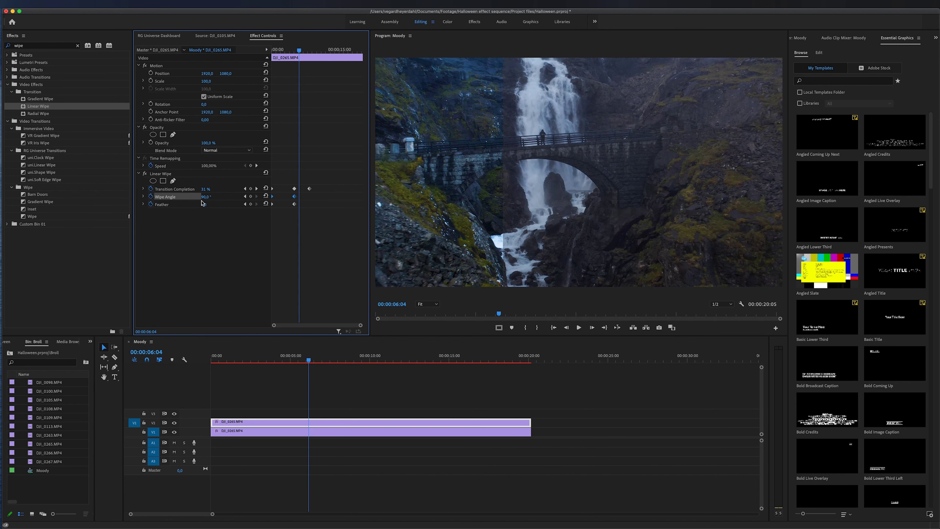
{"action": "left_click", "coordinate": [204, 198]}
{"action": "type", "text": "180"}
{"action": "key", "text": "Return"}
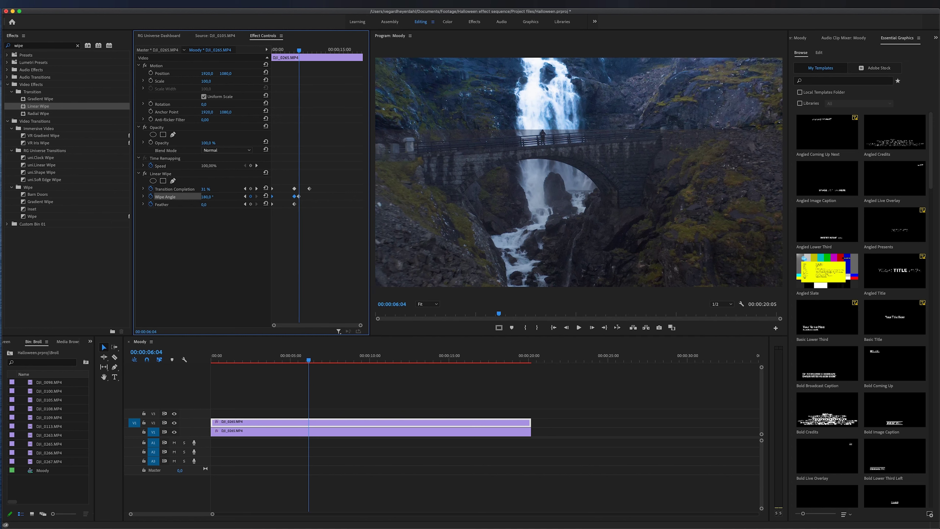
{"action": "left_click_drag", "start_coordinate": [300, 50], "coordinate": [302, 50]}
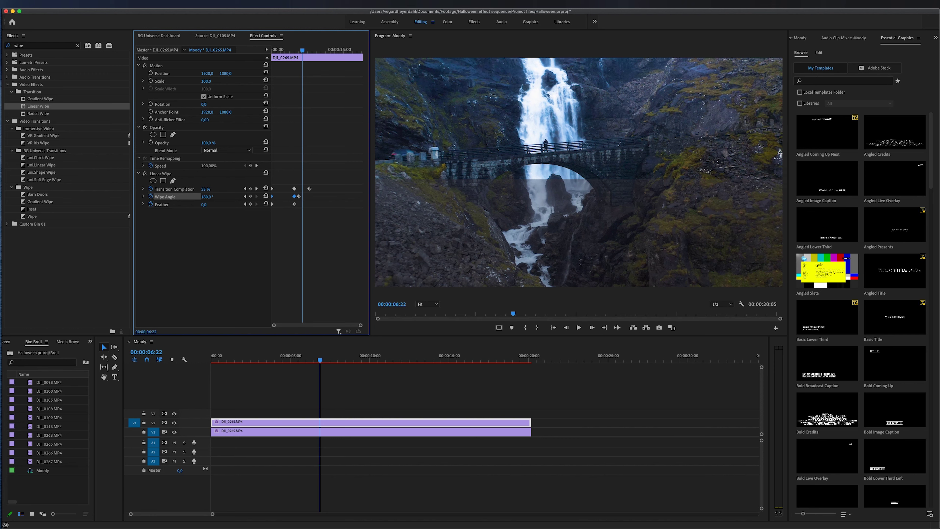
Step: Raise the Linear Wipe Feather to 141 and play back the softened wipe
{"action": "left_click_drag", "start_coordinate": [204, 205], "coordinate": [256, 204]}
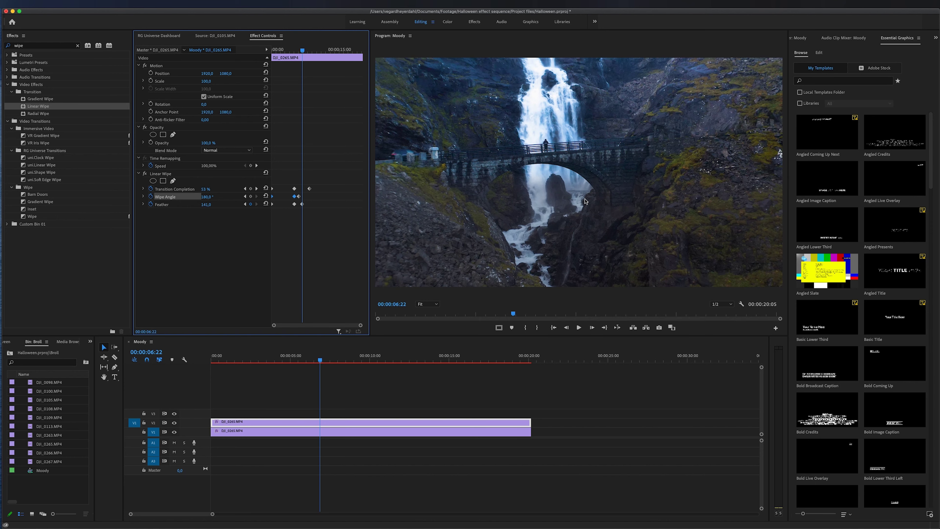
{"action": "key", "text": "space"}
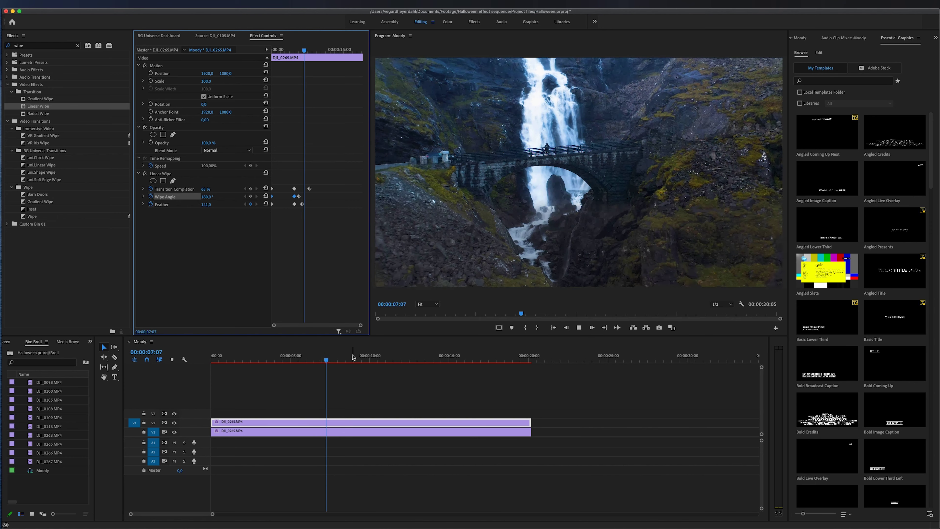
{"action": "left_click", "coordinate": [364, 374]}
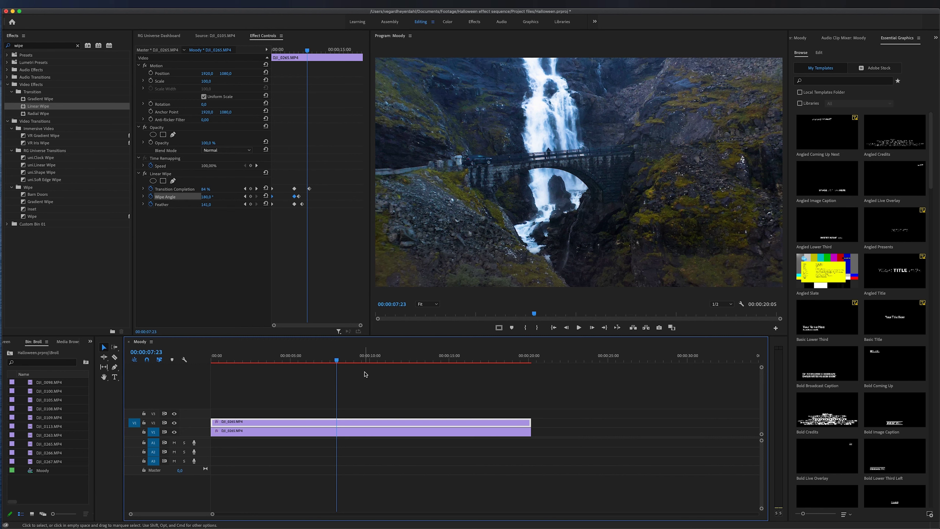